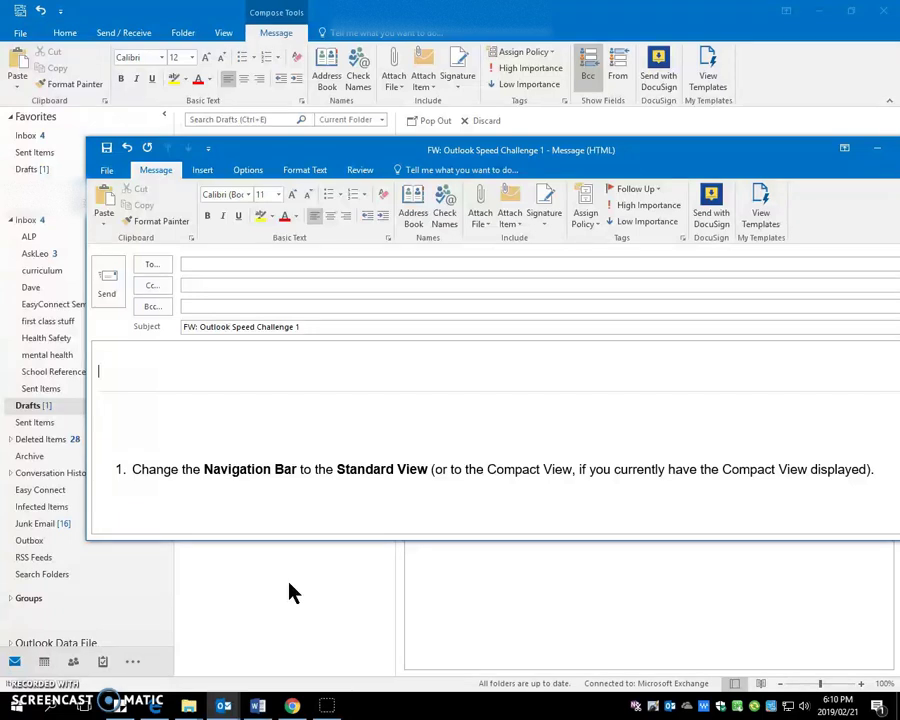
Turn off Compact Navigation in Navigation Options so modules show text labels
click(132, 664)
click(132, 664)
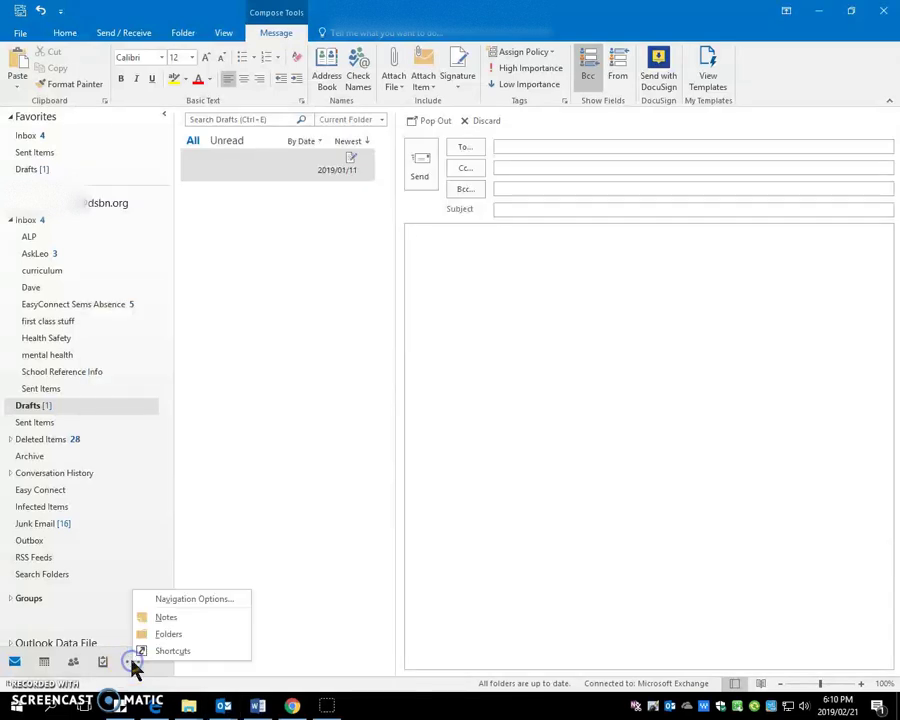
click(173, 600)
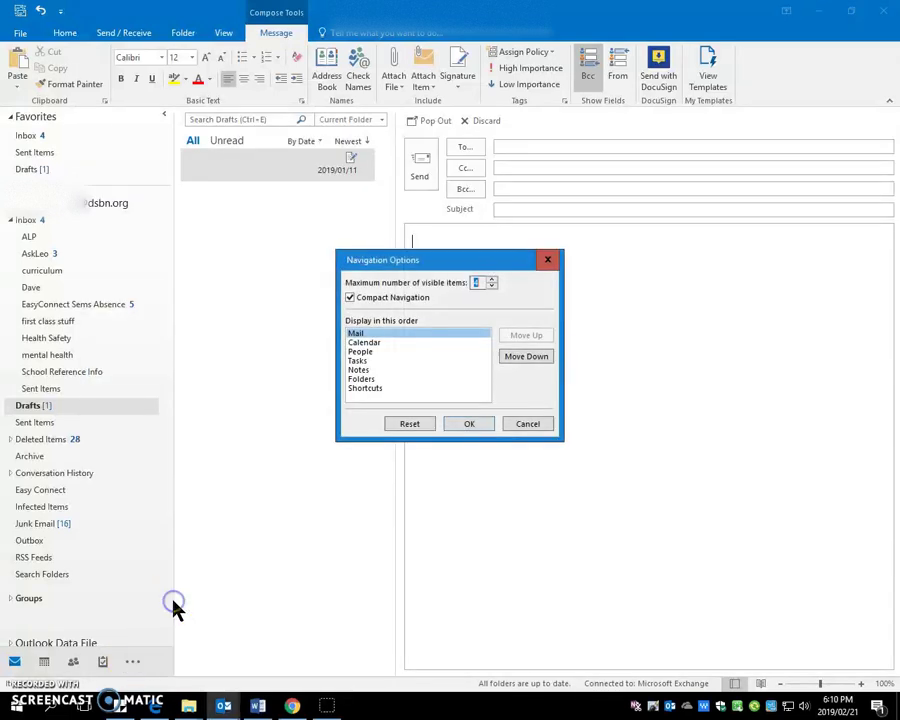
click(350, 298)
click(462, 424)
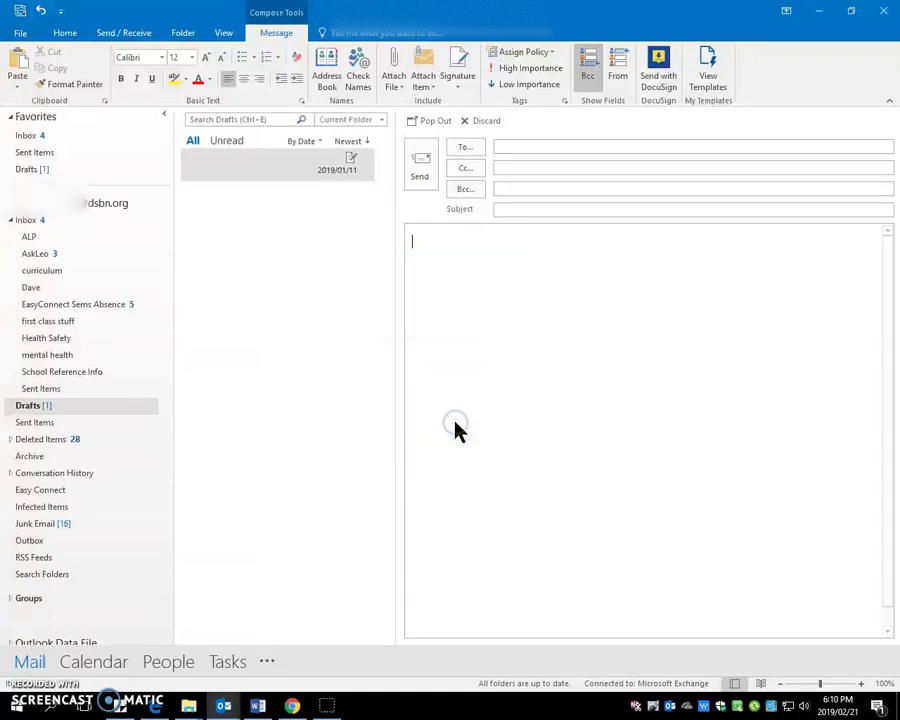
click(816, 442)
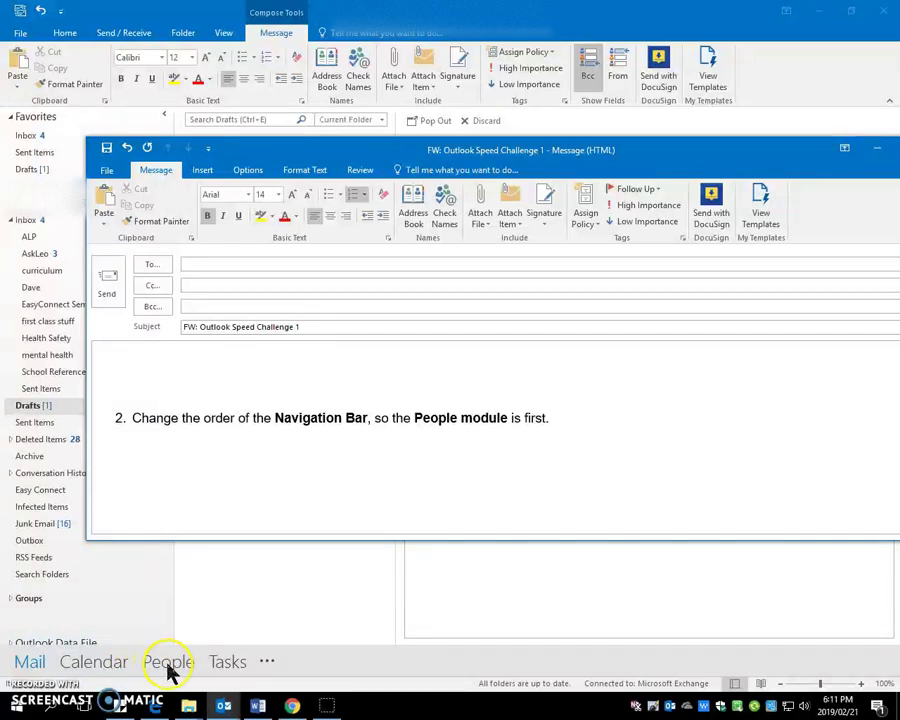
Drag People to the far left of the navigation bar, ahead of Mail
mouse_move(168, 666)
mouse_down()
mouse_move(30, 670)
mouse_move(38, 675)
mouse_up()
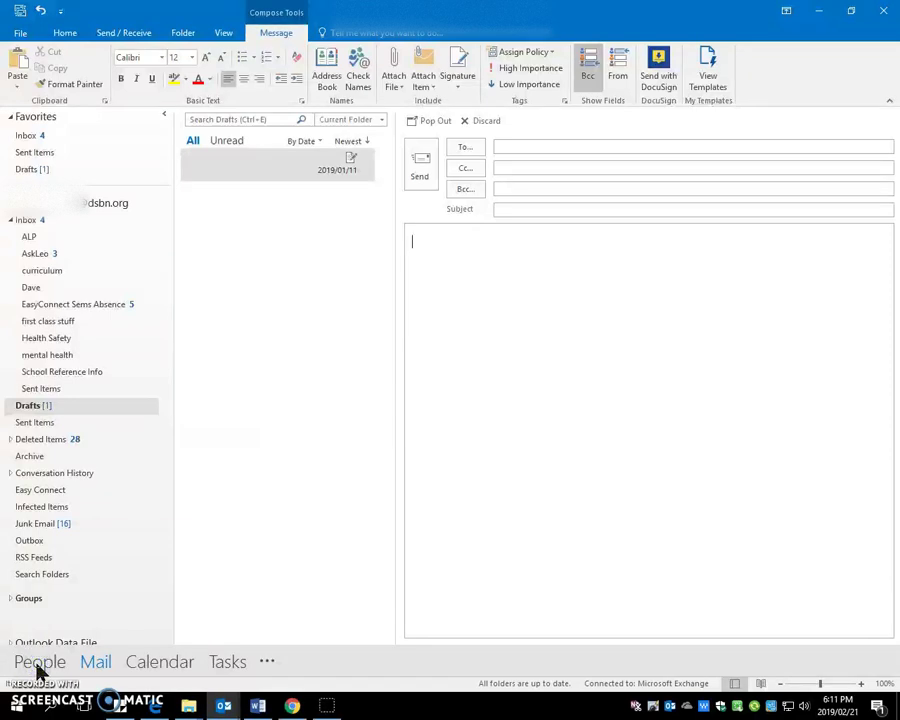
click(34, 666)
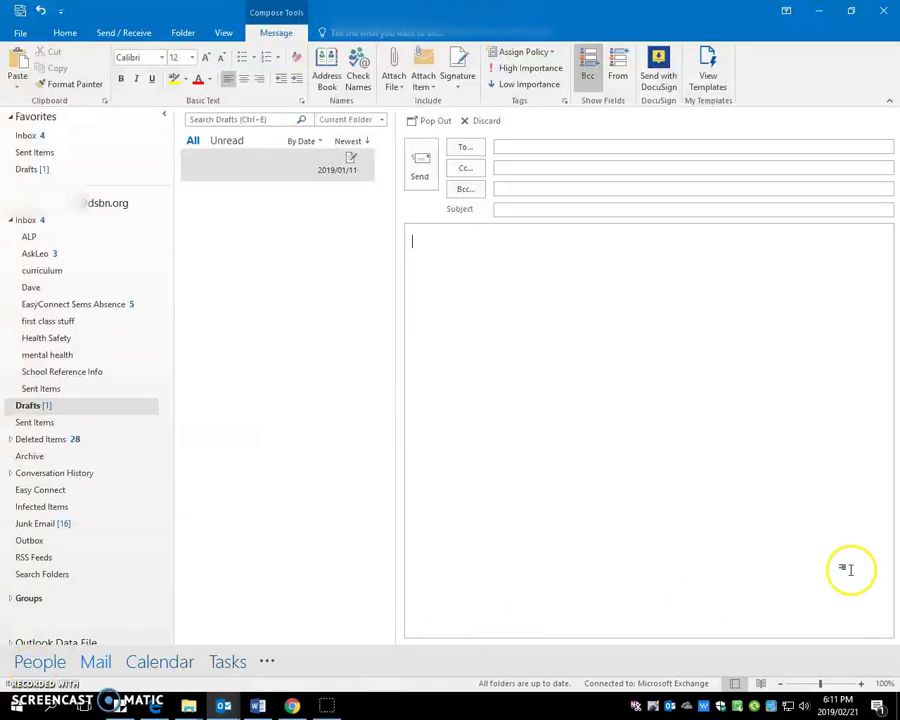
key(alt+Tab)
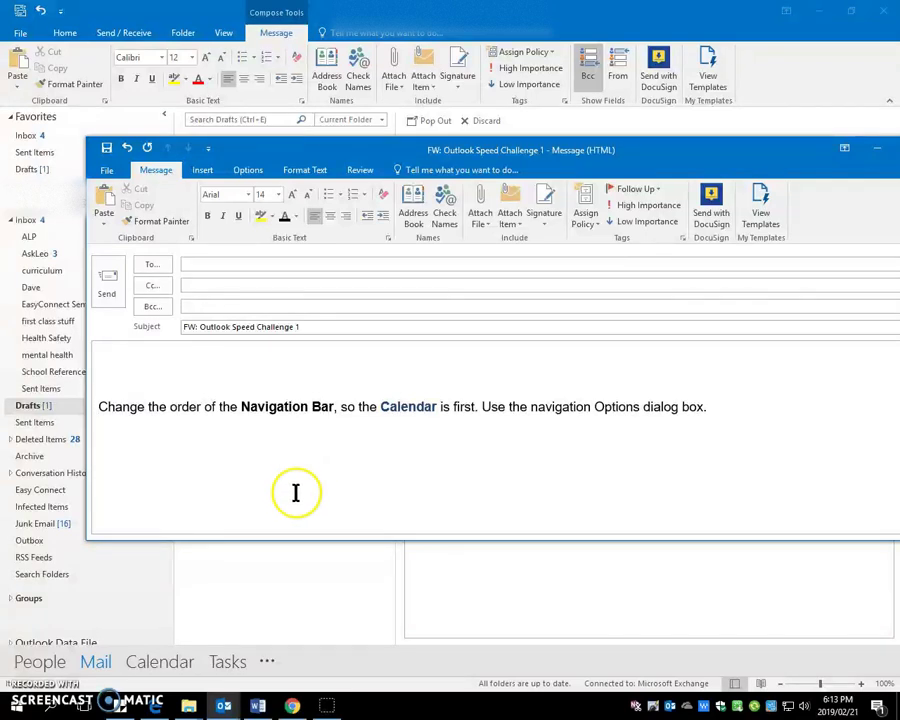
Move Calendar to the top of the Navigation Options module order, above People
click(268, 665)
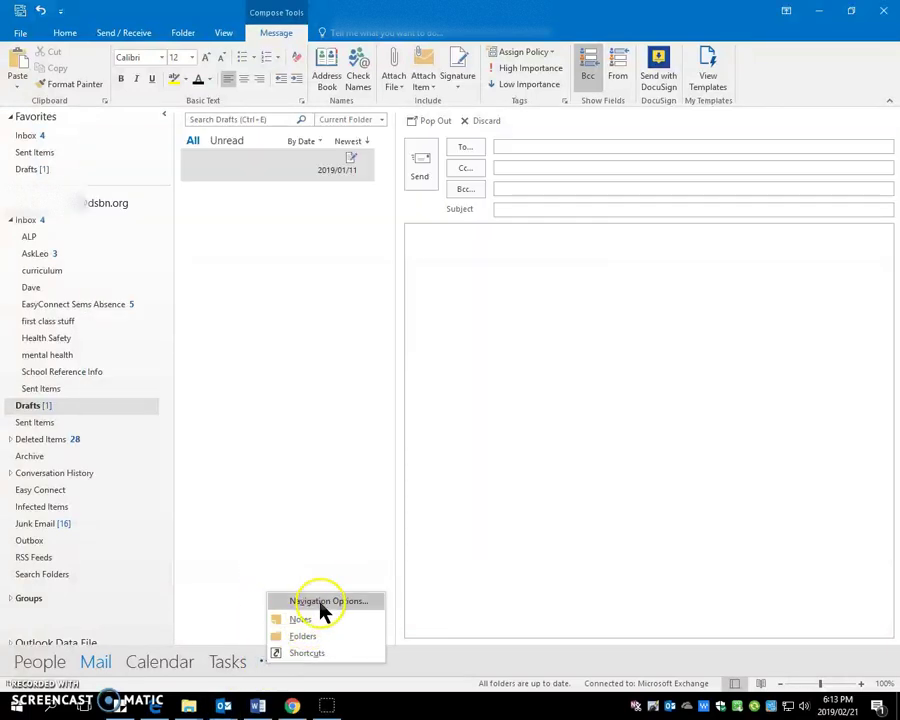
click(321, 601)
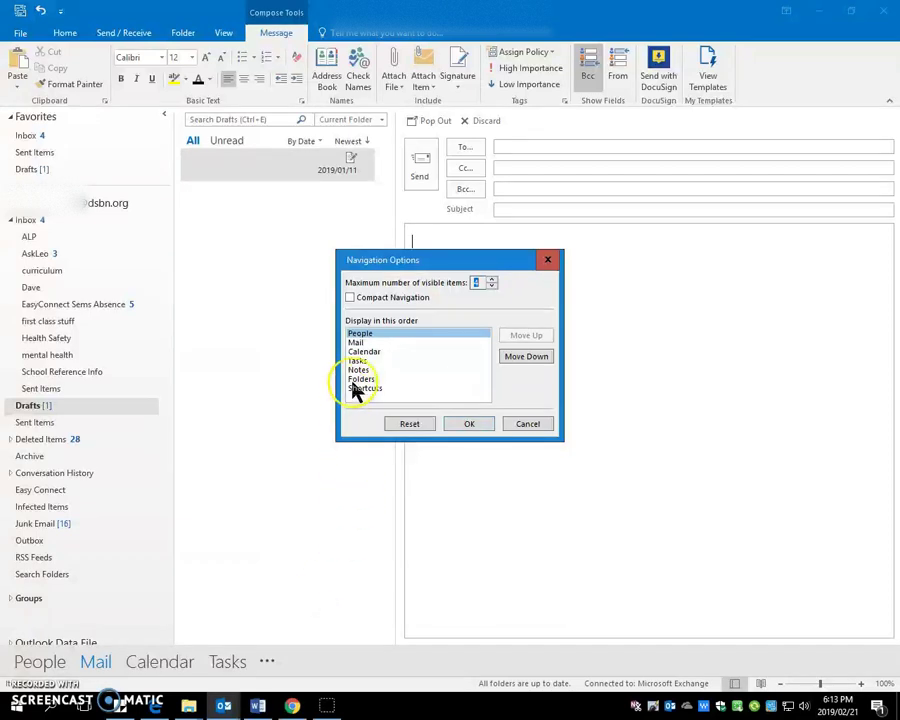
click(360, 351)
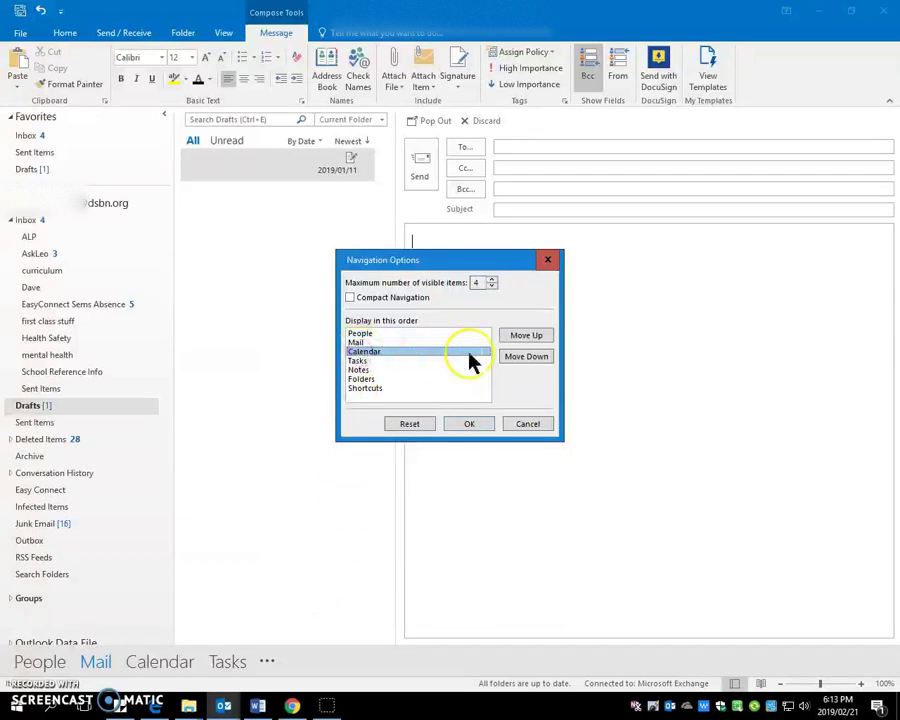
click(515, 337)
click(516, 338)
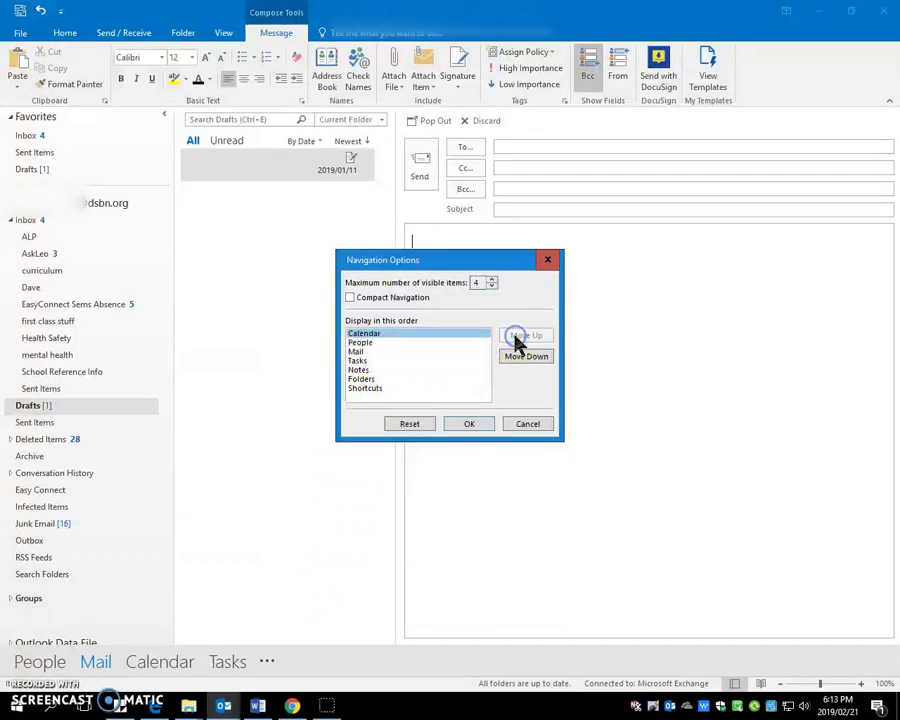
click(477, 427)
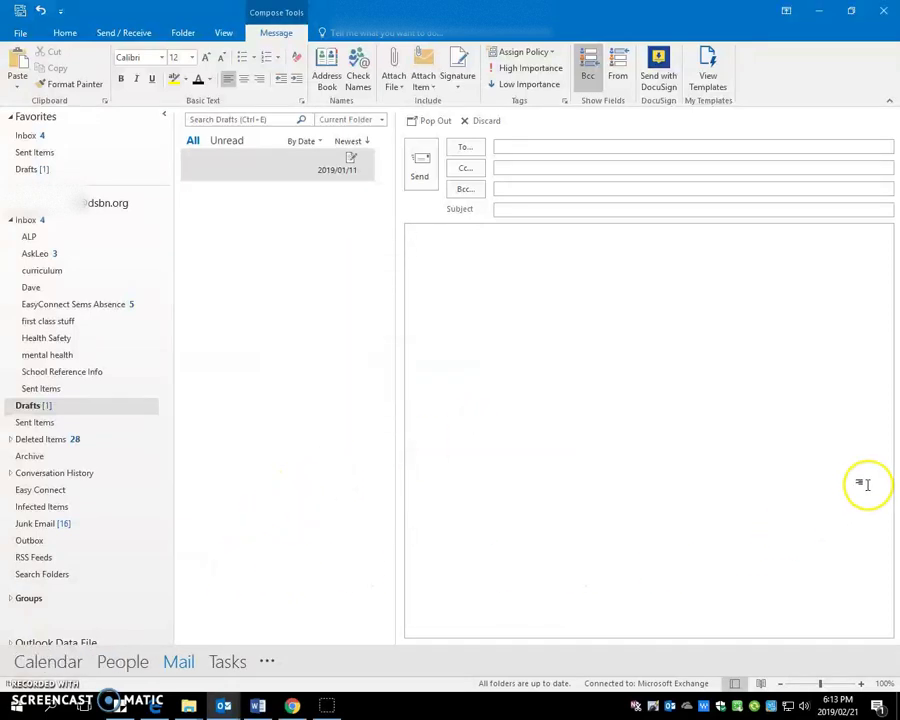
key(alt+Tab)
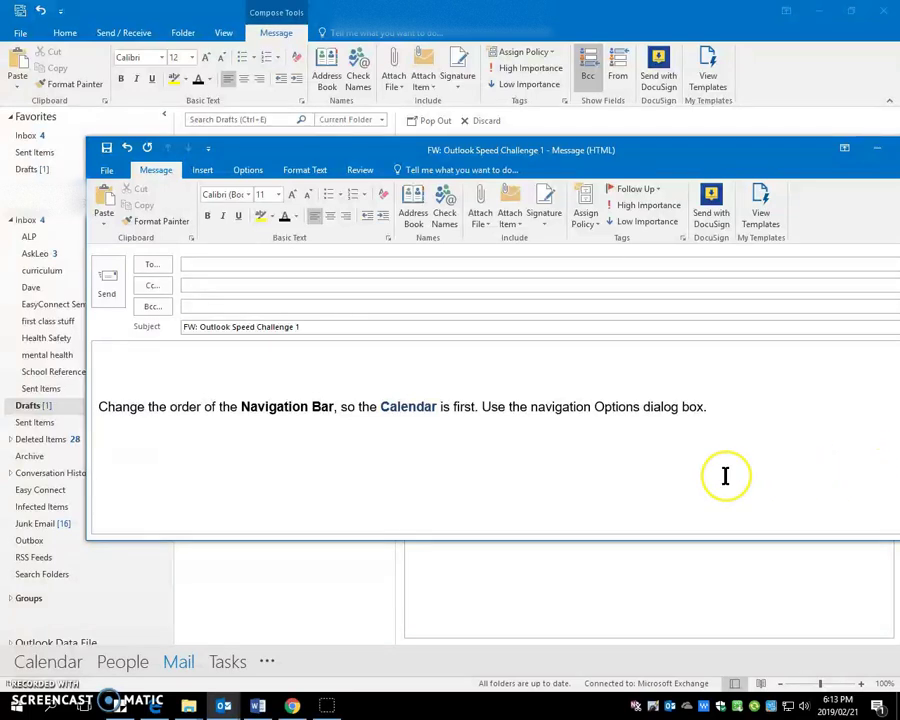
click(725, 476)
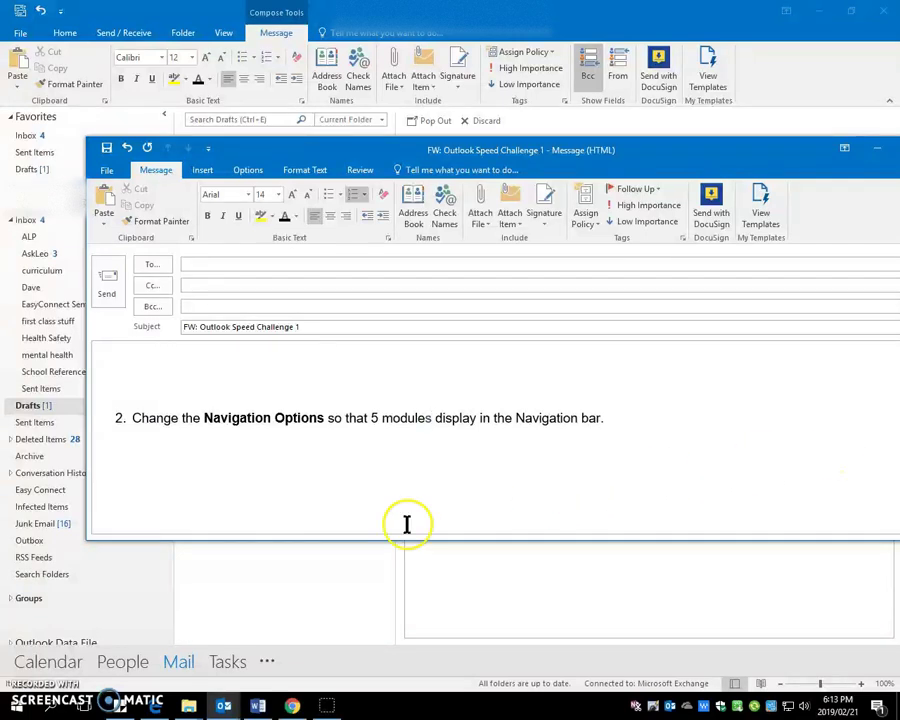
Set the maximum number of visible navigation items to 5, adding Notes
click(268, 670)
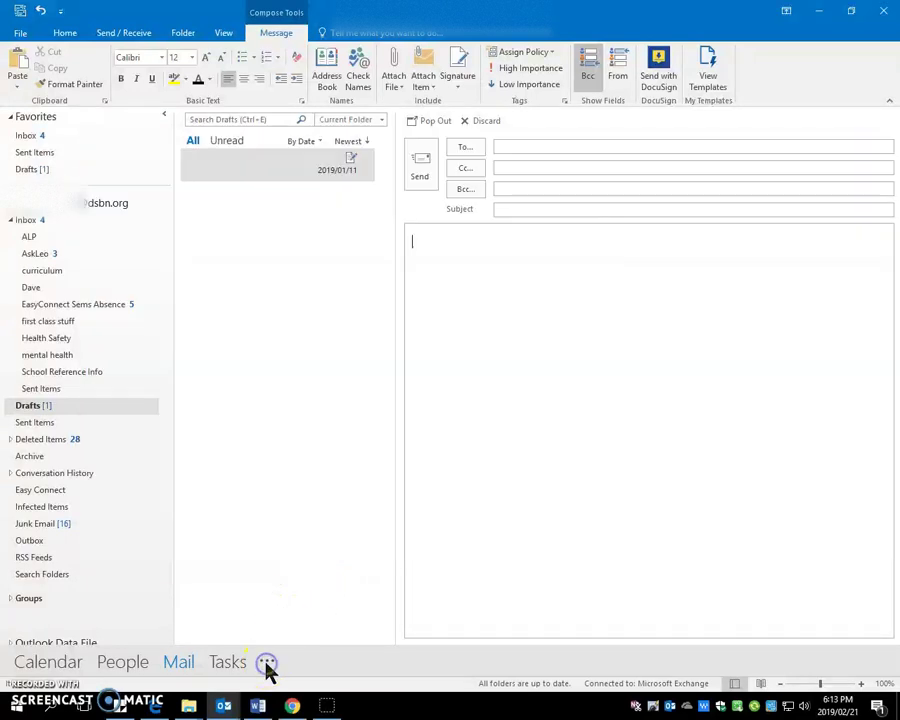
click(325, 603)
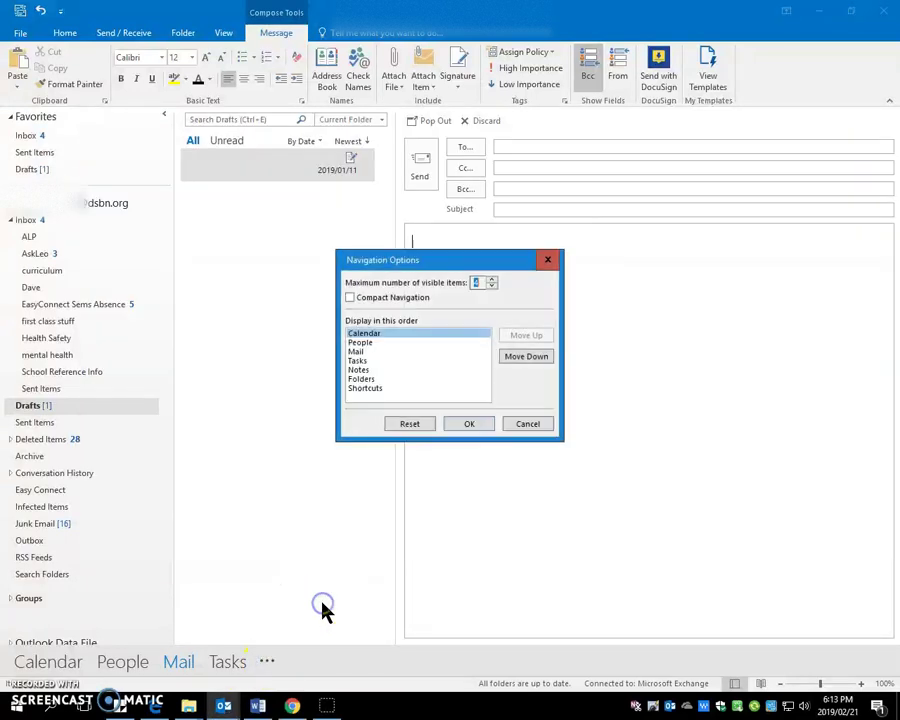
click(492, 287)
click(472, 425)
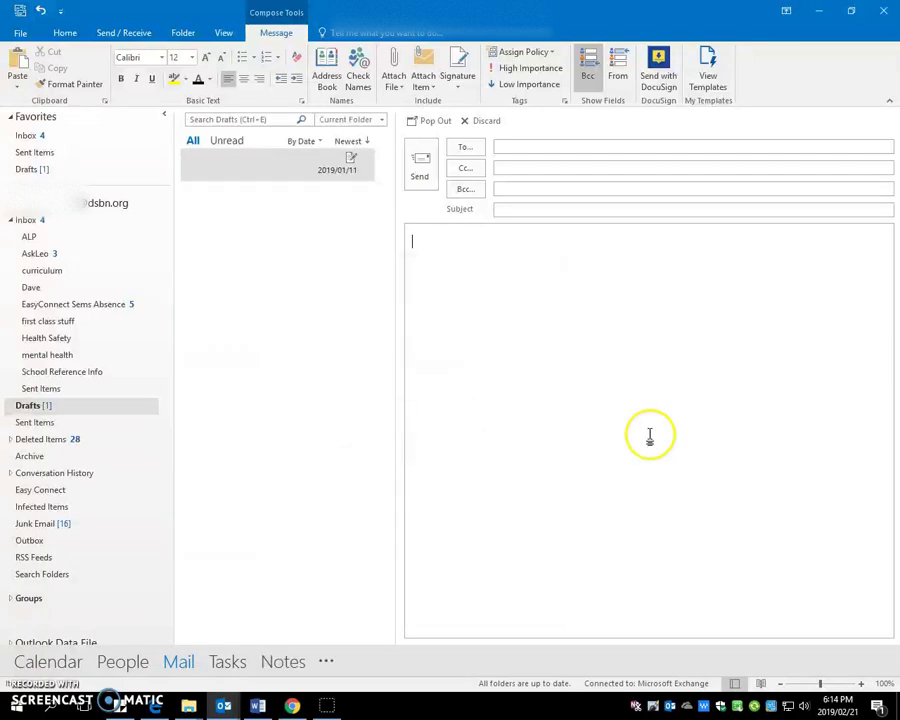
key(alt+Tab)
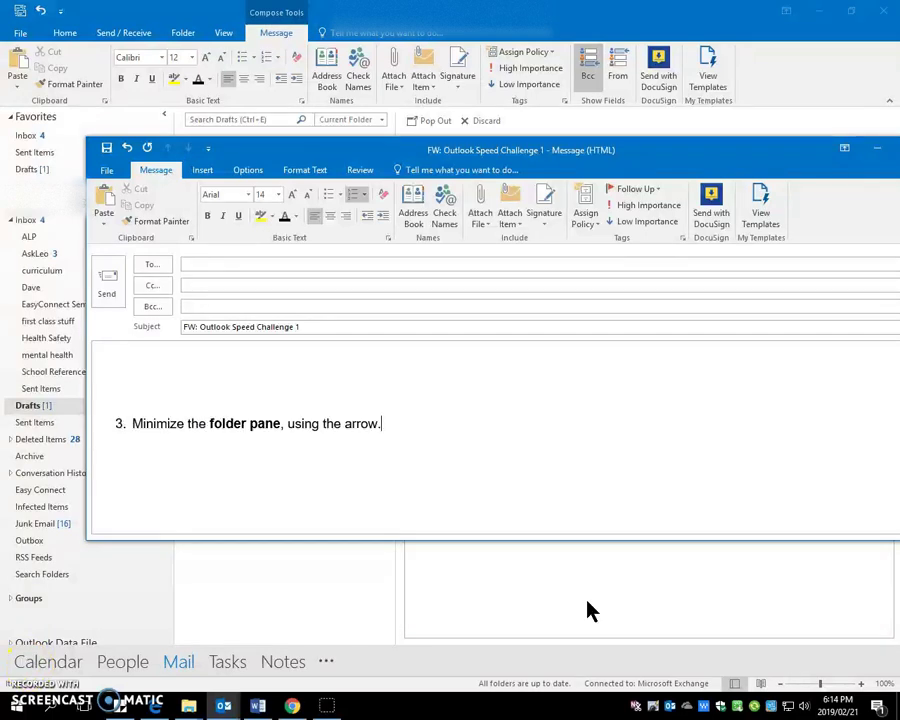
Minimize the folder pane using the arrow at its top
click(135, 615)
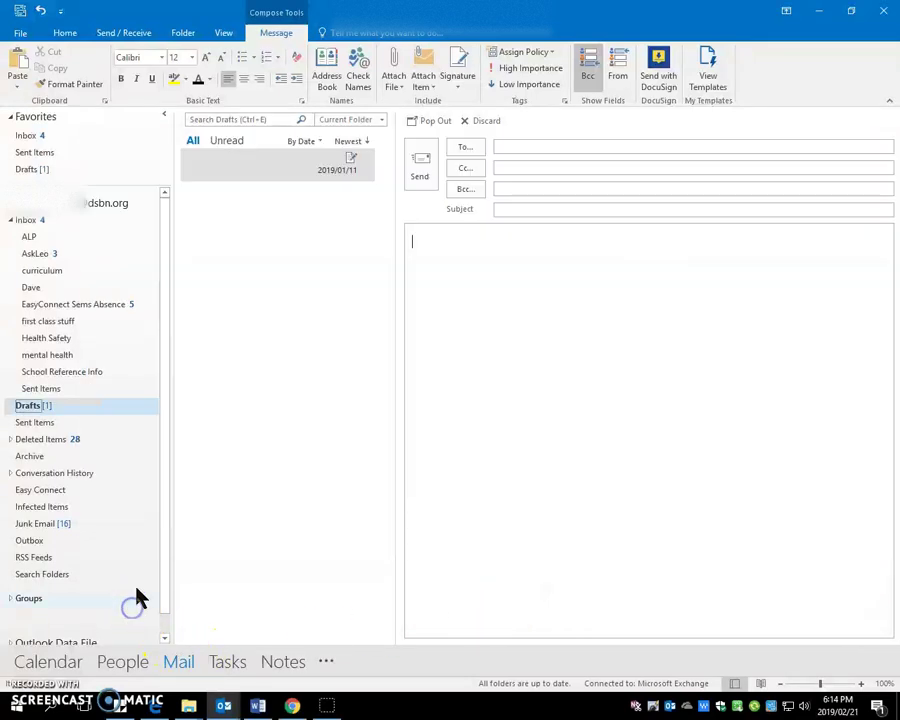
click(165, 120)
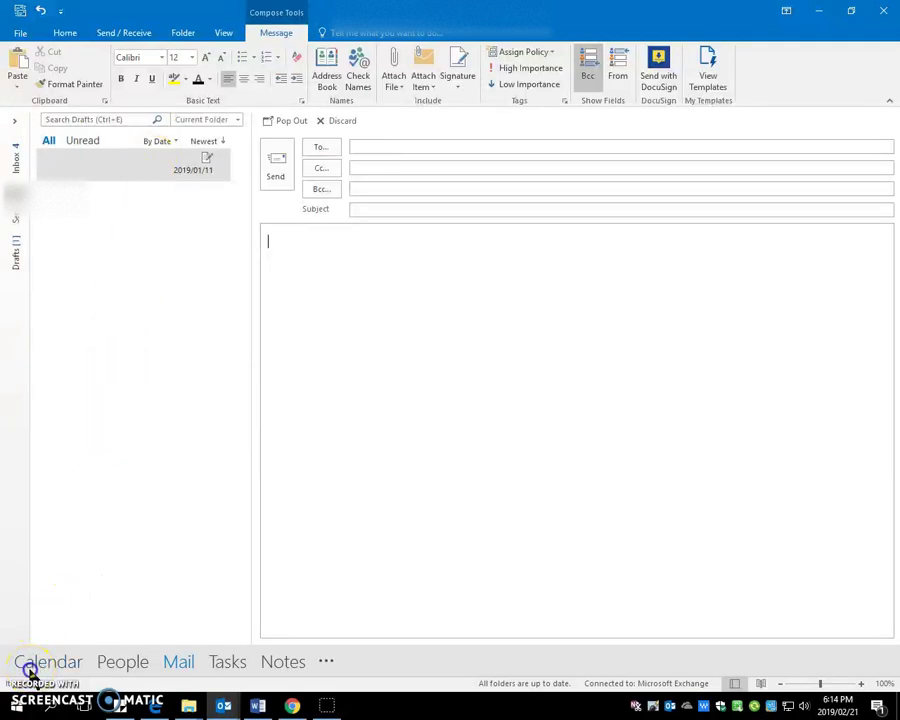
key(alt+Tab)
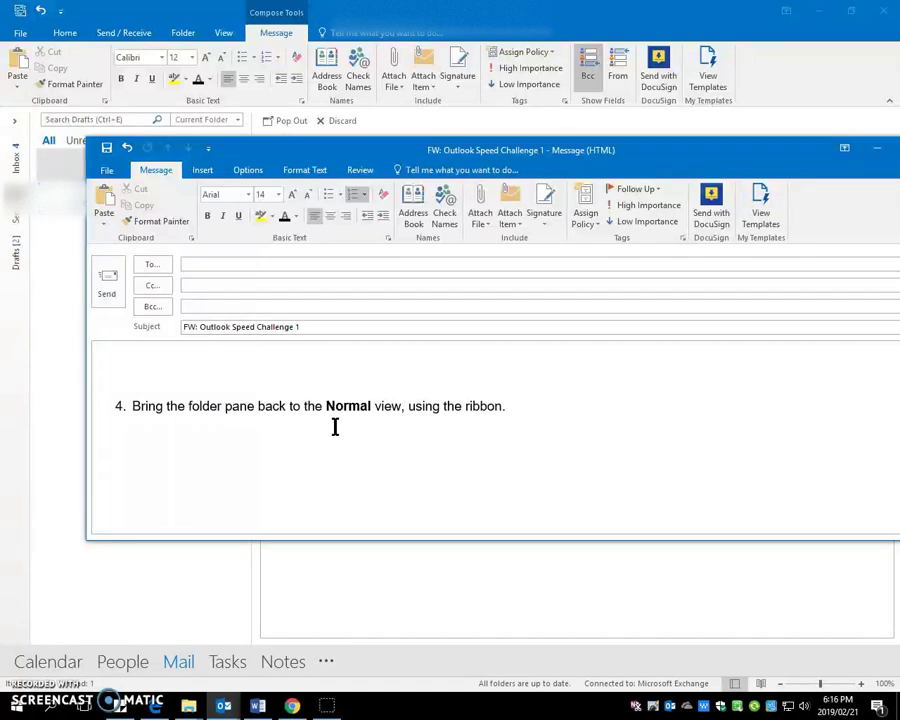
Set the folder pane to Normal from the View tab's Folder Pane menu
click(327, 402)
click(227, 42)
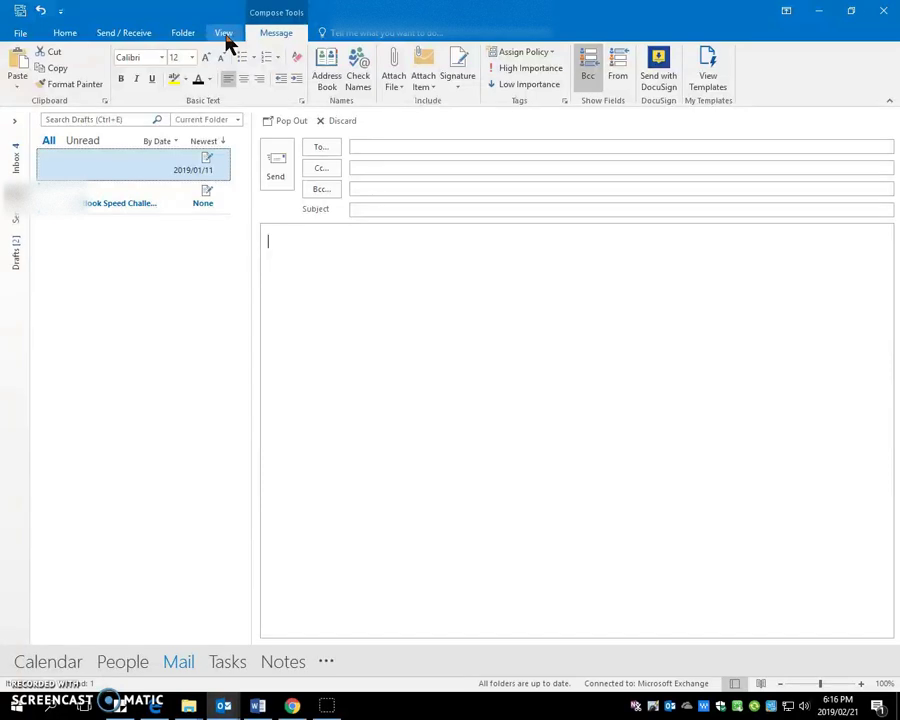
click(225, 36)
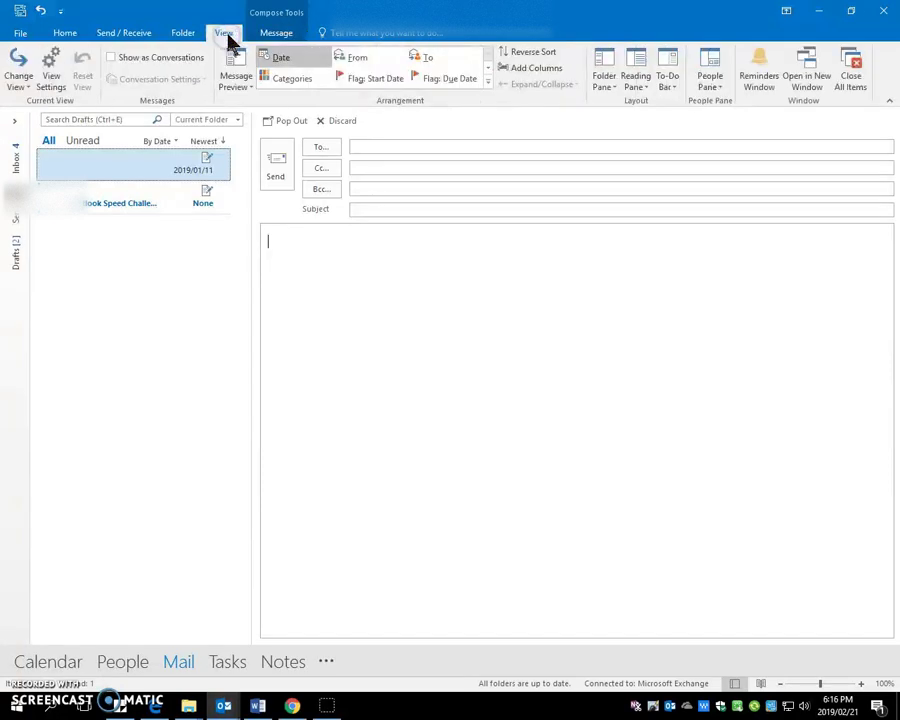
click(596, 90)
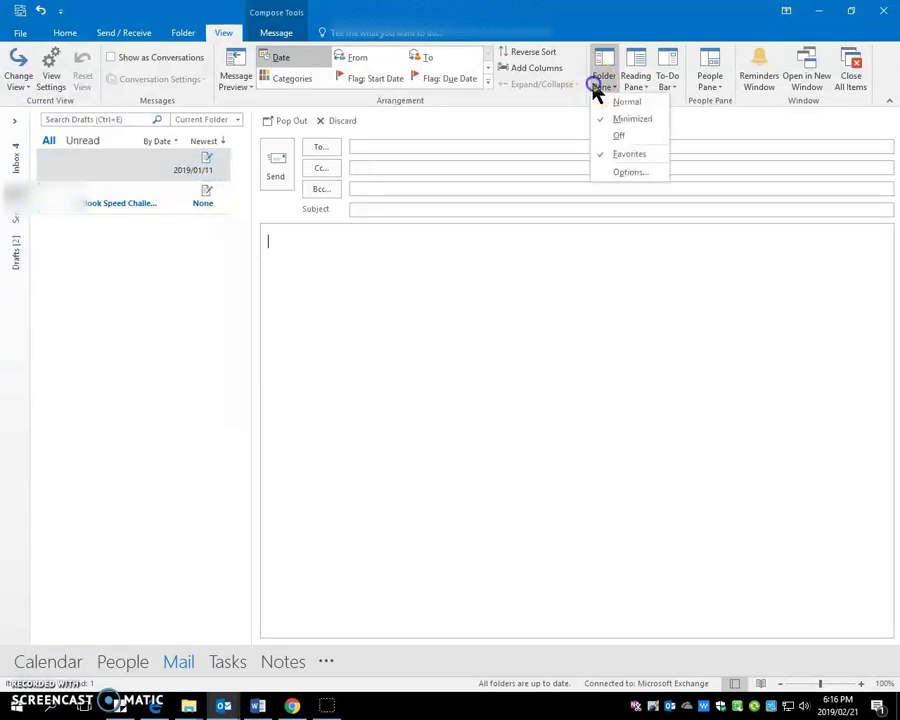
click(620, 108)
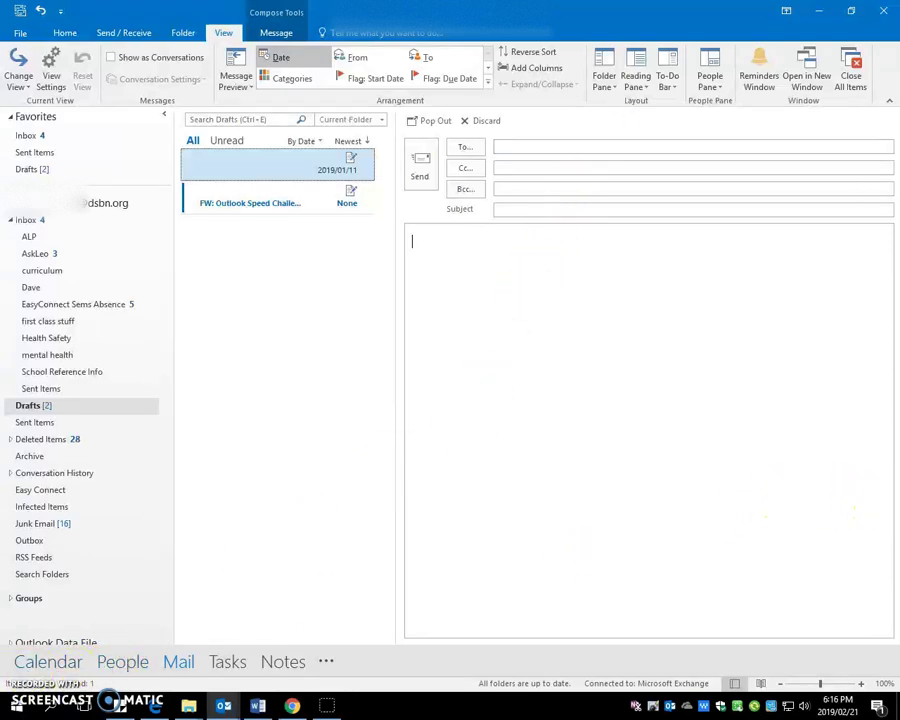
key(alt+Tab)
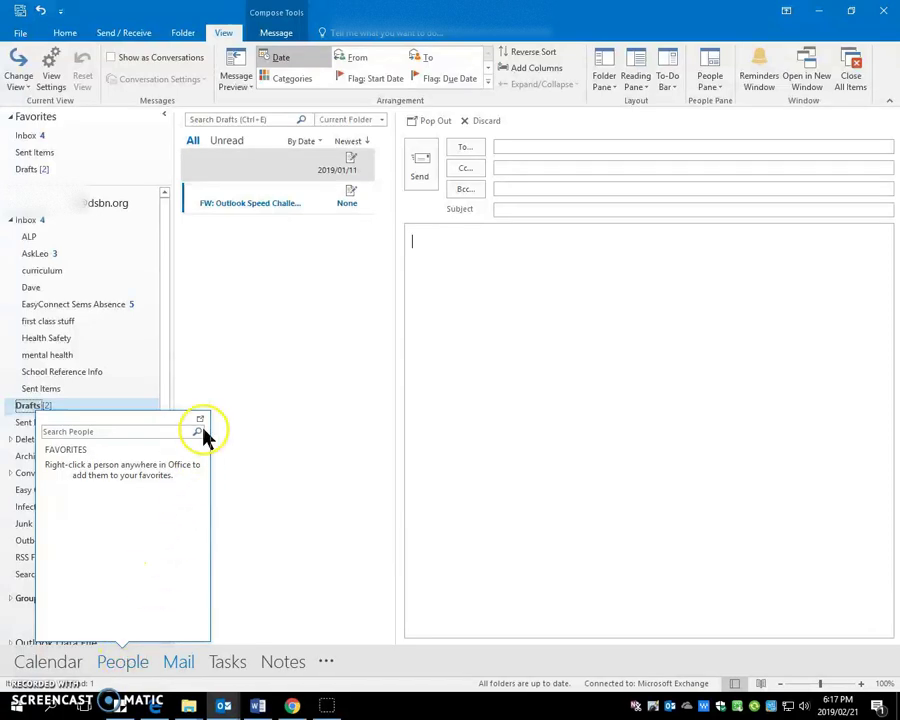
Dock the People peek, then the Calendar peek beneath it, in the To-Do bar
click(201, 421)
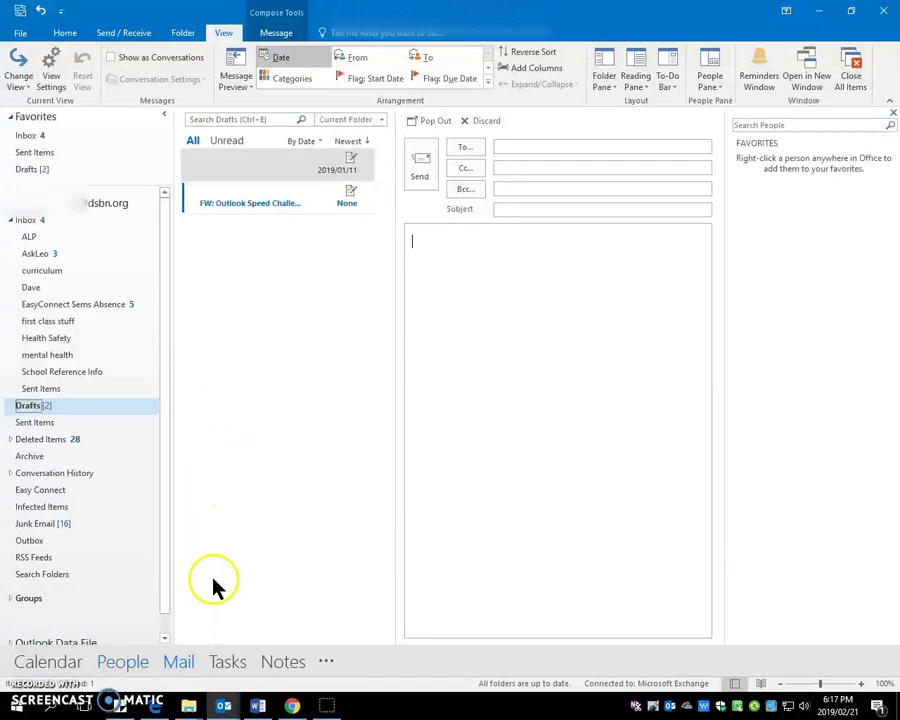
click(75, 665)
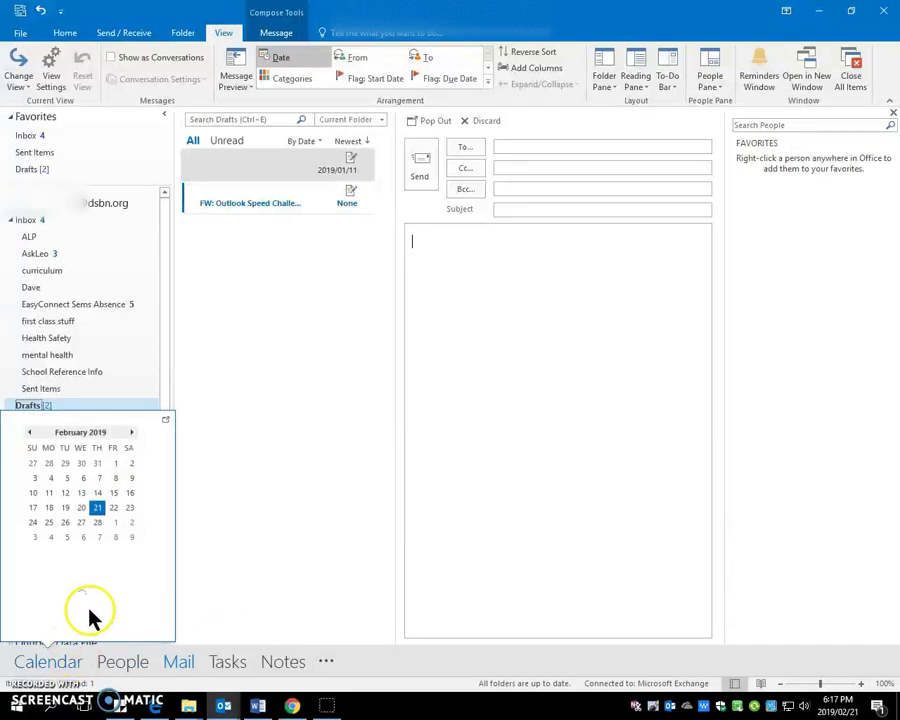
click(165, 421)
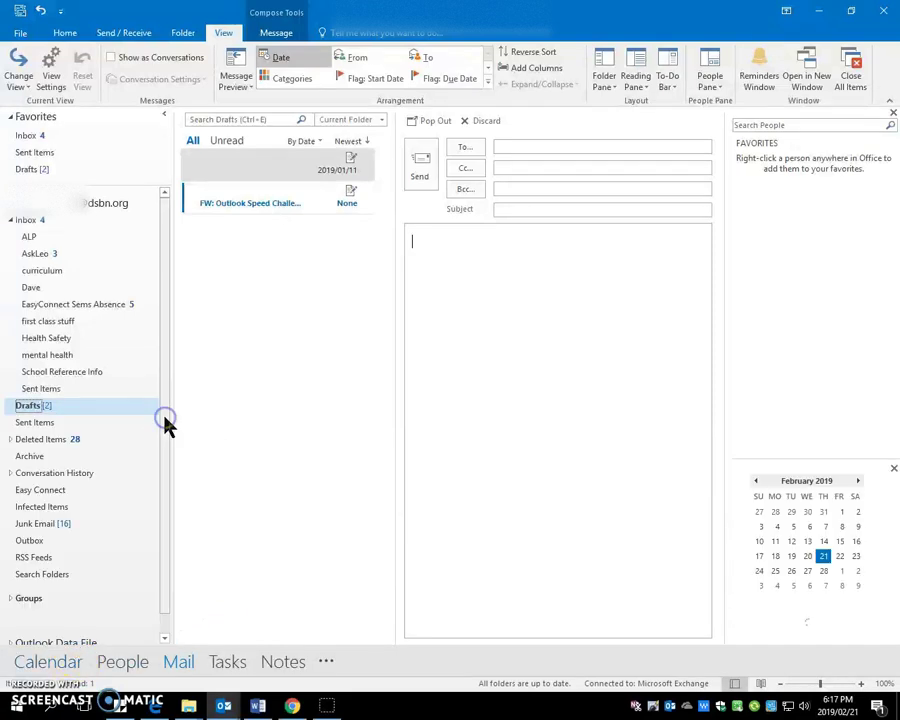